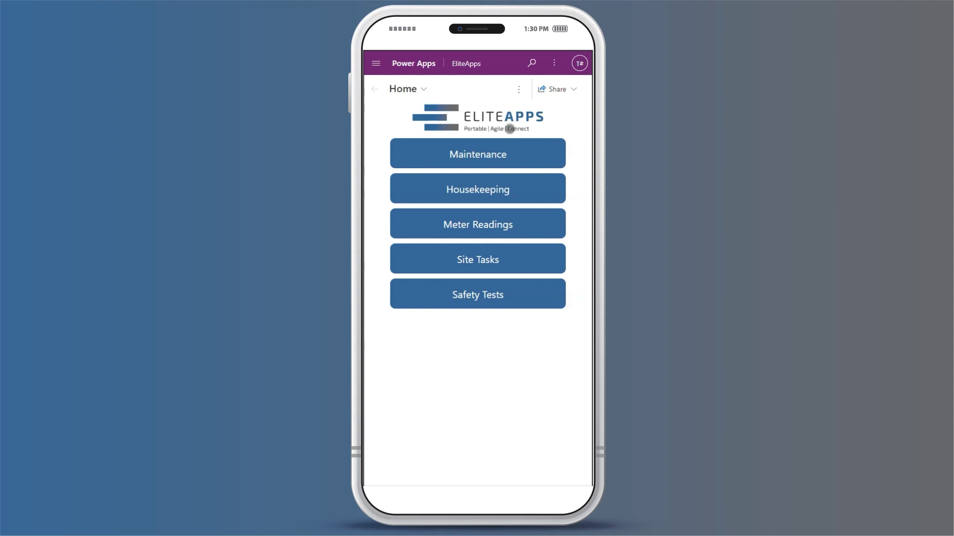
# - Go to Arcade Collection Machines from the navigation menu's Arcade Readings section
pyautogui.click(376, 63)
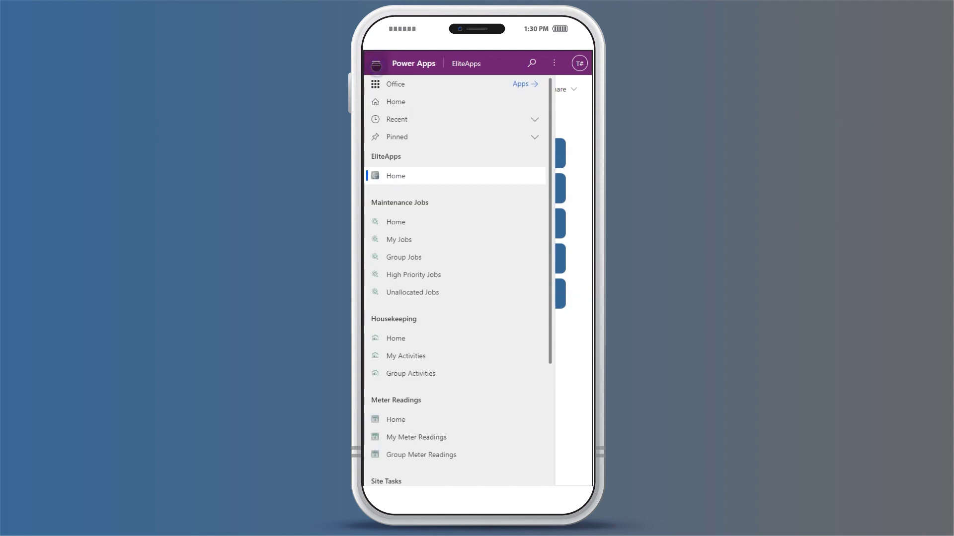
pyautogui.scroll(-5, 459, 247)
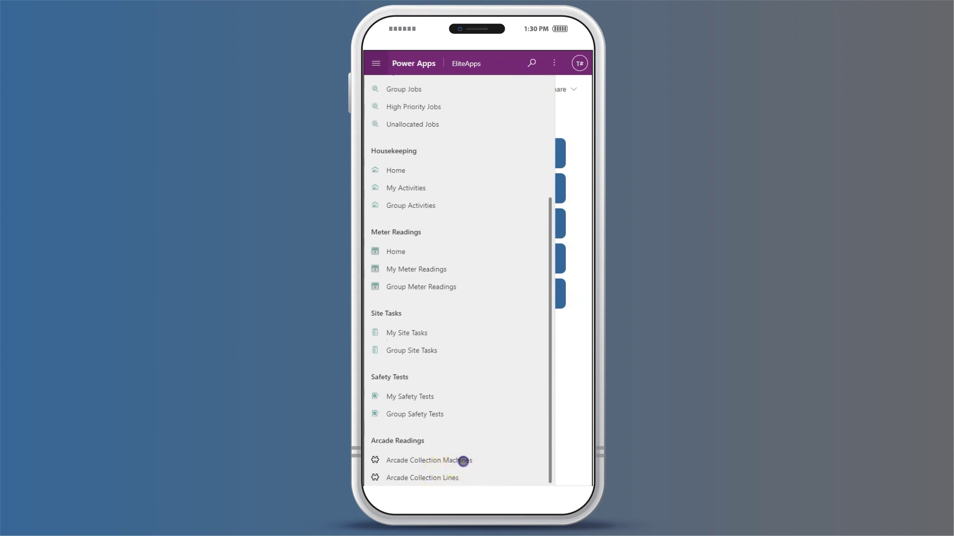
pyautogui.click(461, 460)
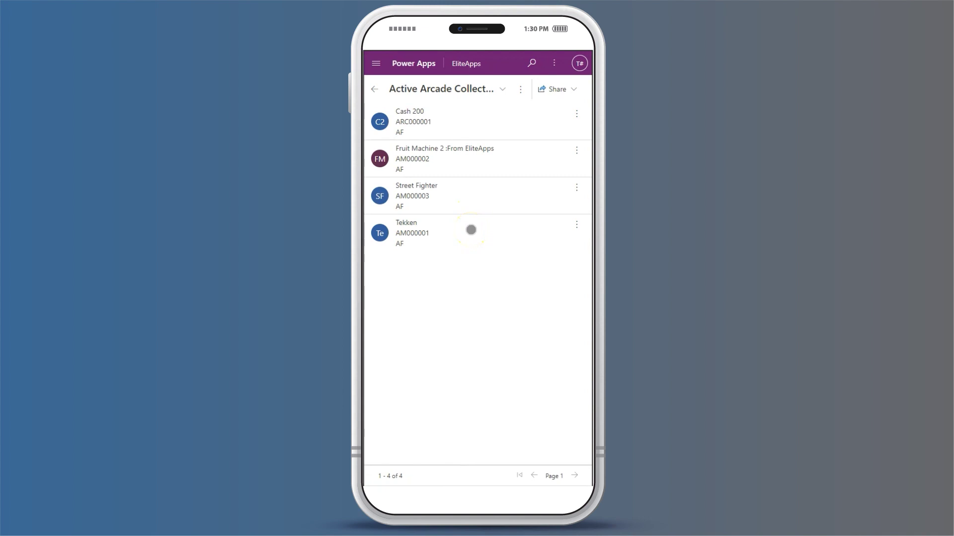
# - Open the Street Fighter machine, view its Arcade Readings, and select the TAKINGS line
pyautogui.click(482, 197)
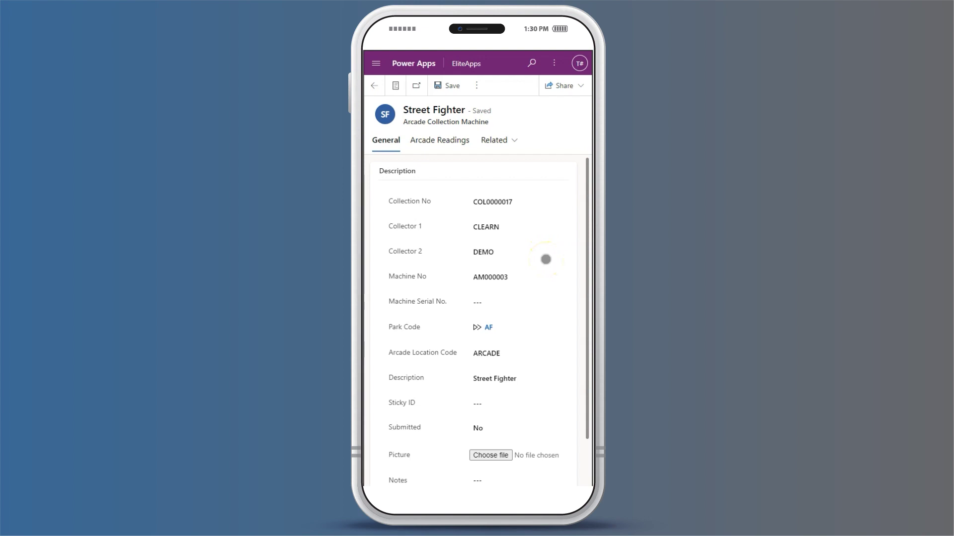
pyautogui.click(440, 140)
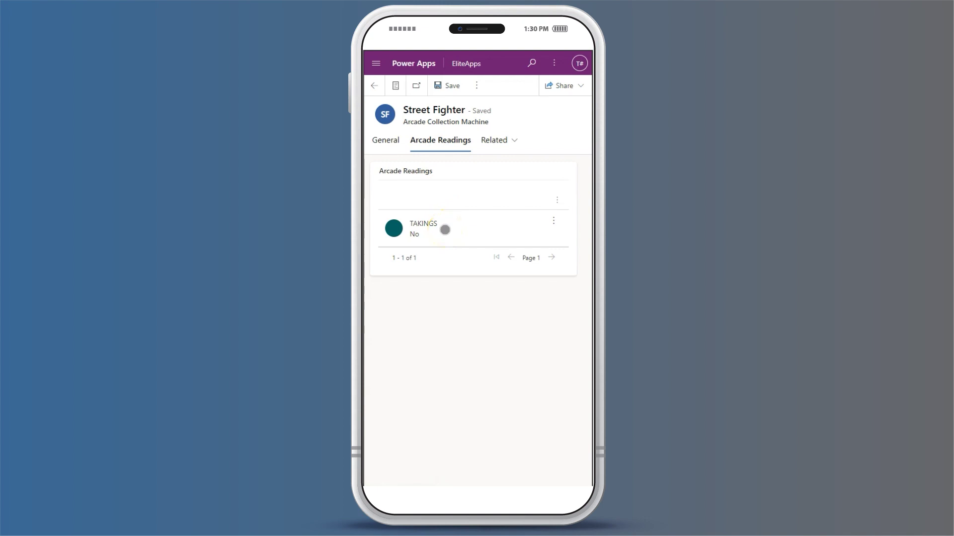
pyautogui.click(445, 229)
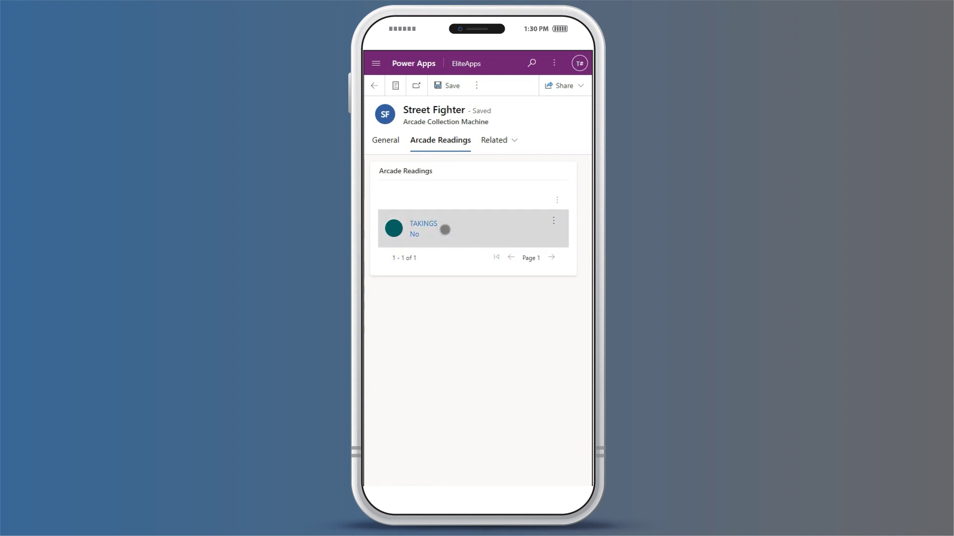
# - Enter 50 as the TAKINGS line's current read and save the record
pyautogui.click(479, 239)
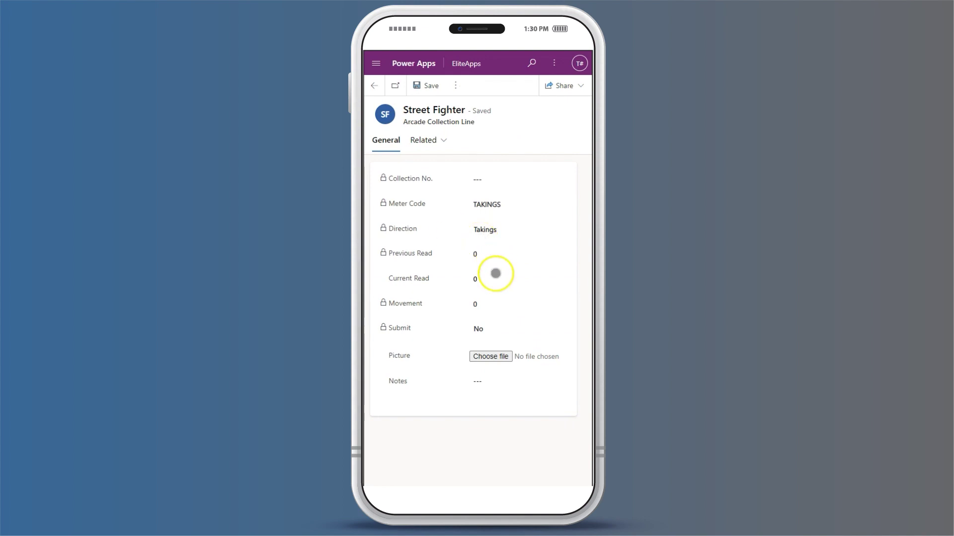
pyautogui.click(494, 279)
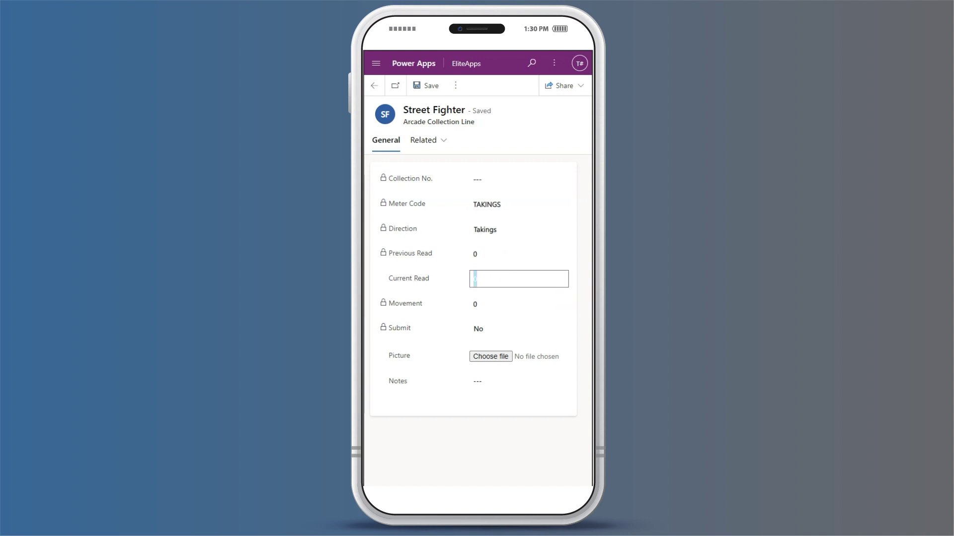
pyautogui.write('50')
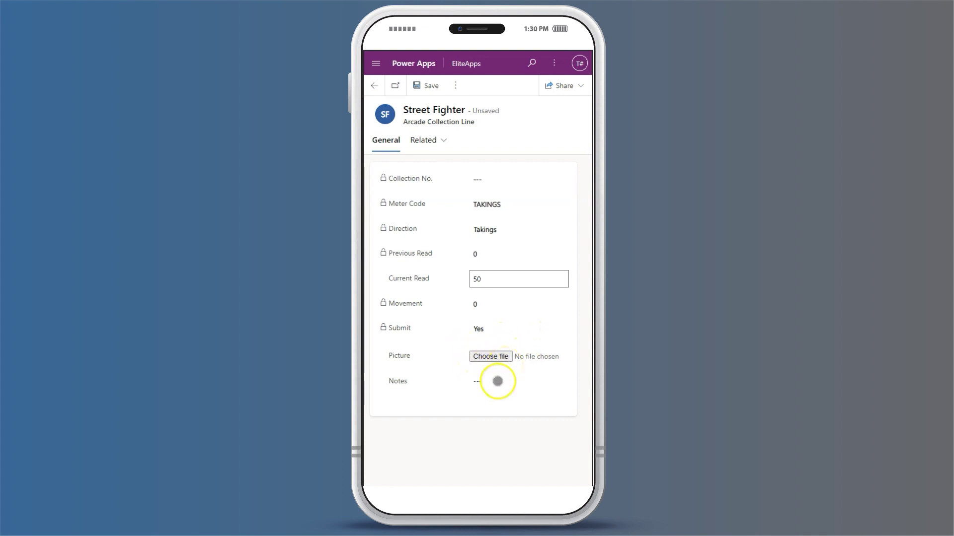
pyautogui.click(498, 381)
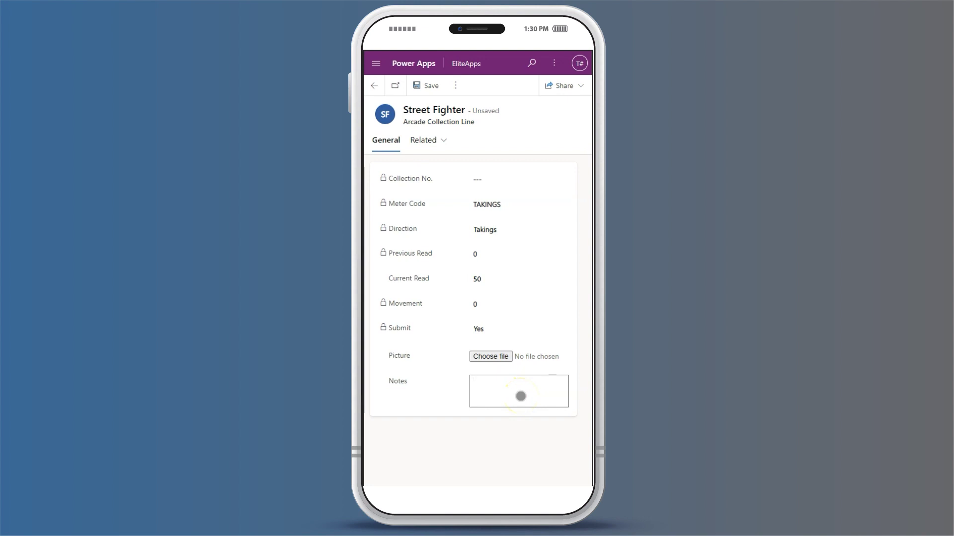
pyautogui.click(478, 184)
# - Go to Arcade Collection Lines under Arcade Readings in the navigation menu
pyautogui.click(375, 62)
pyautogui.scroll(-3, 425, 324)
pyautogui.scroll(-3, 469, 428)
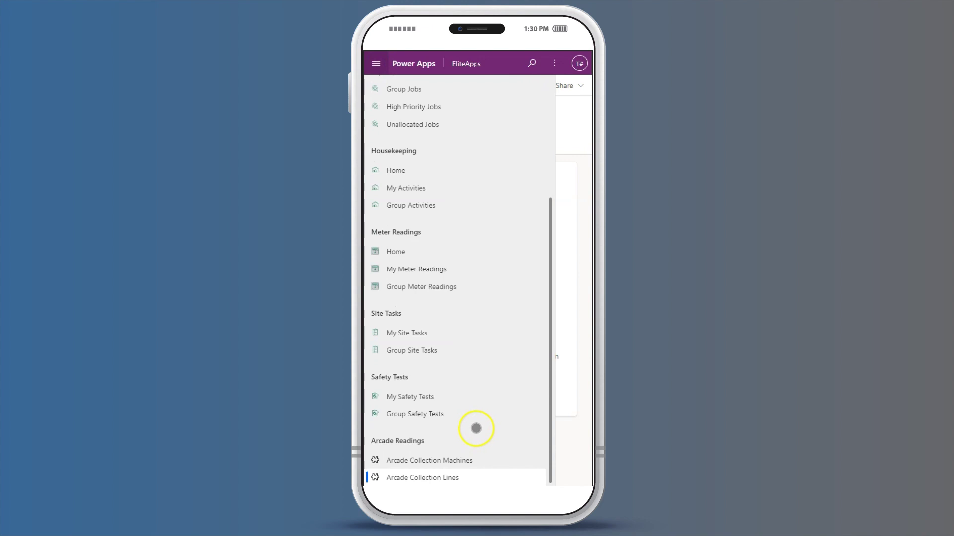
pyautogui.click(459, 476)
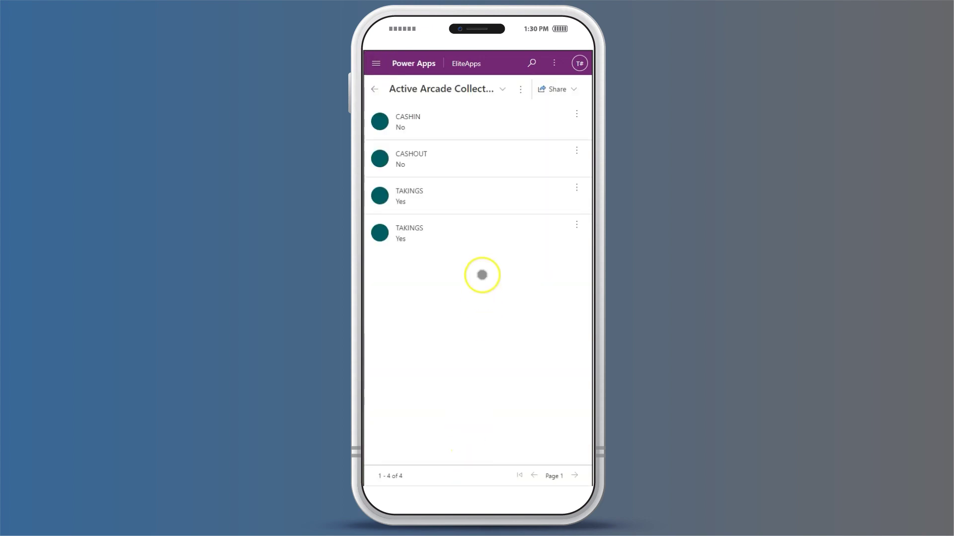